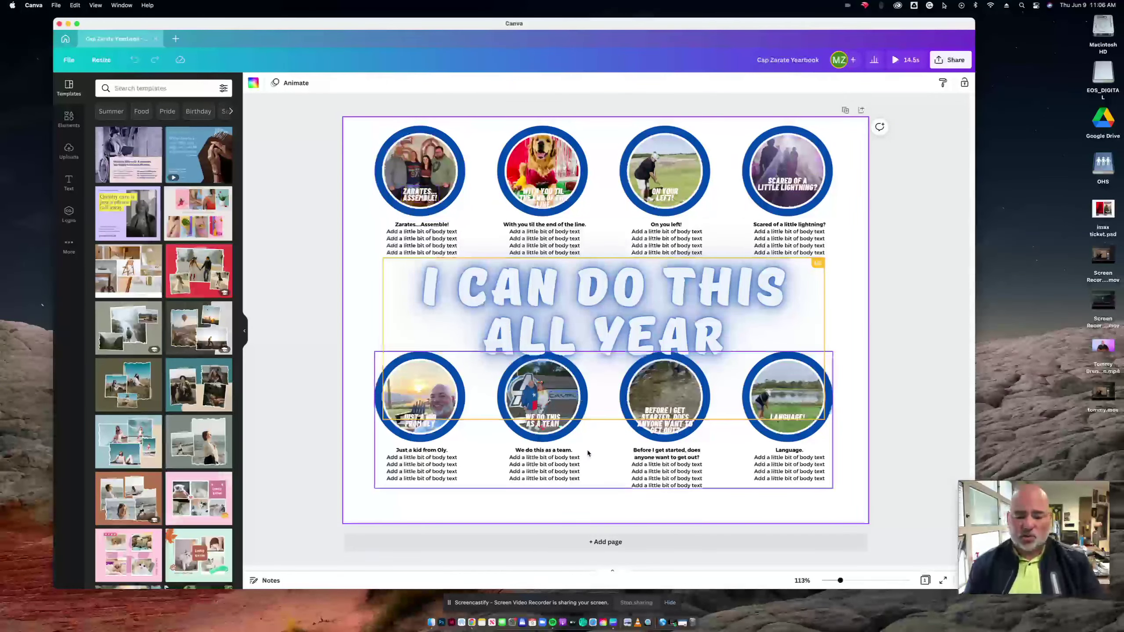
# - Zoom the canvas to 400% and bring the top-left 'Zarates....Assemble!' photo and caption into view
pyautogui.scroll(2, 587, 453)
pyautogui.scroll(5, 587, 453)
pyautogui.scroll(3, 587, 453)
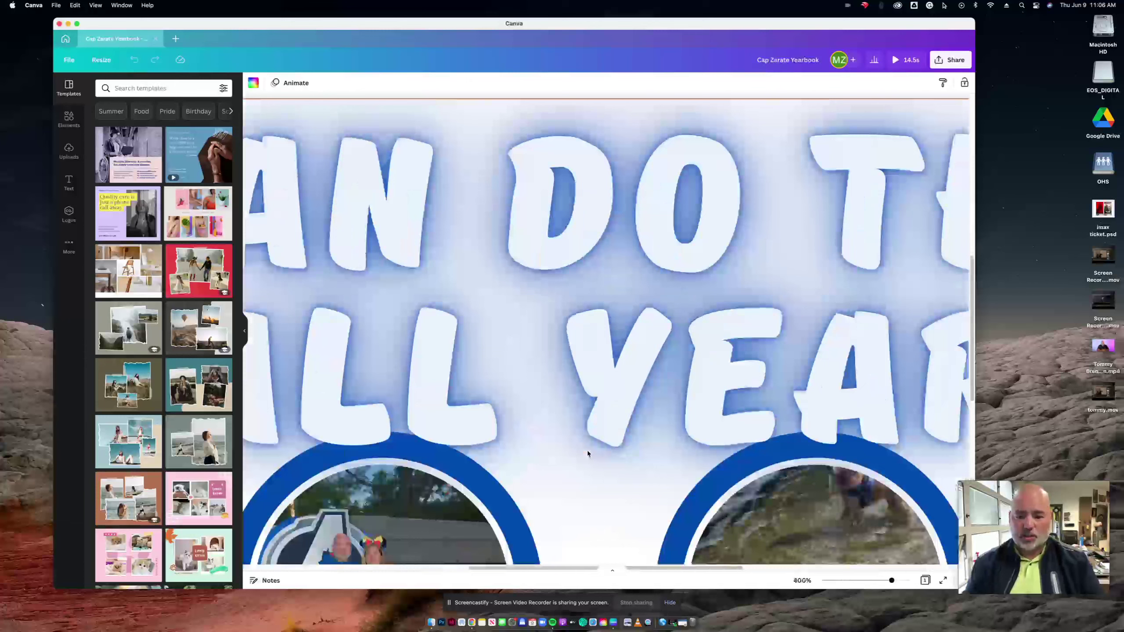
pyautogui.moveTo(632, 572); pyautogui.dragTo(471, 554)
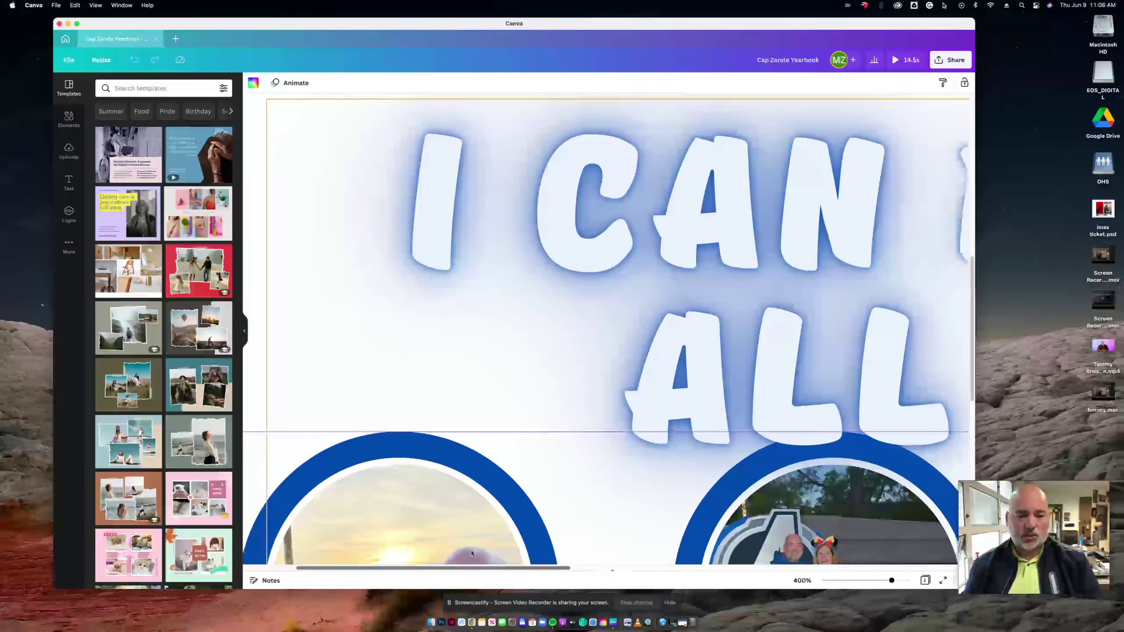
pyautogui.click(618, 504)
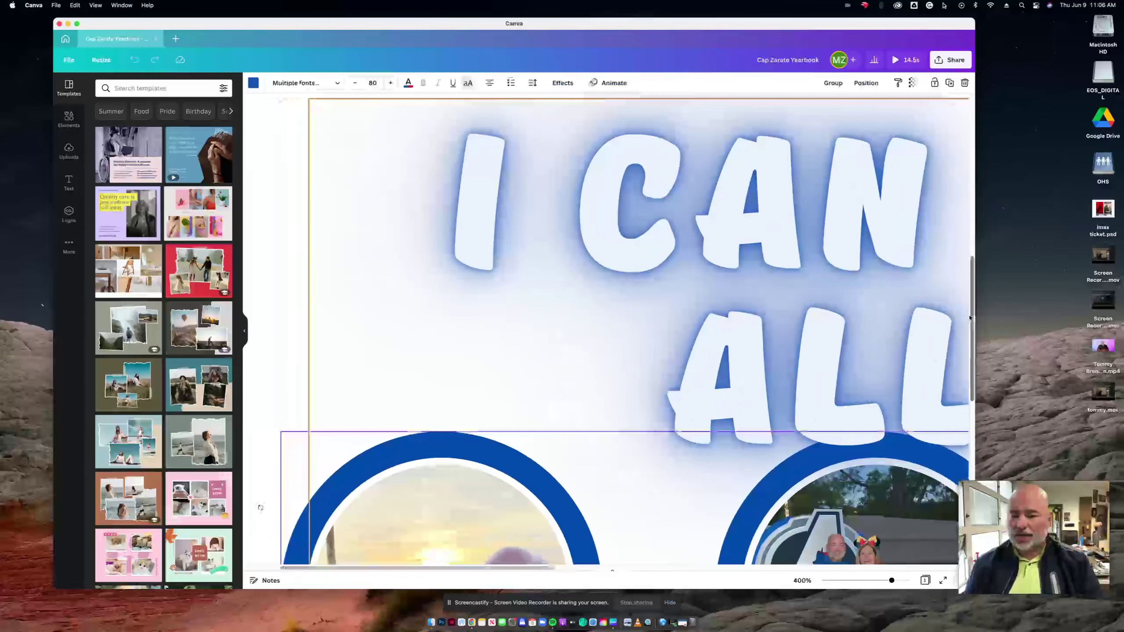
pyautogui.moveTo(970, 327); pyautogui.dragTo(983, 176)
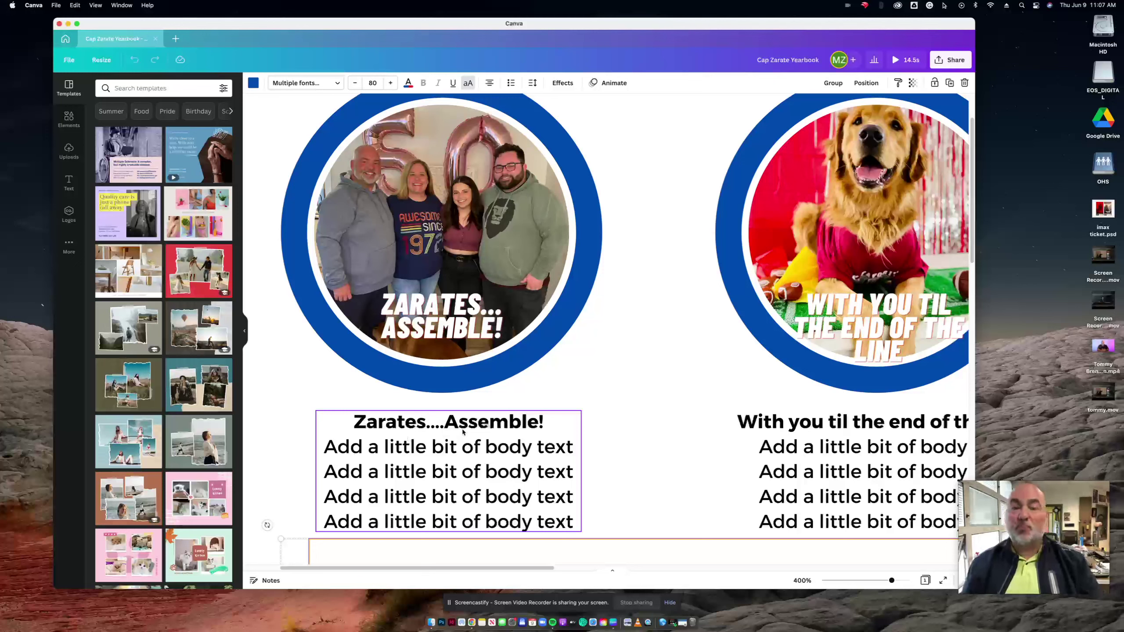
# - Inspect the 'Zarates....Assemble!' caption text, then scroll right to the dog photo circle
pyautogui.click(417, 444)
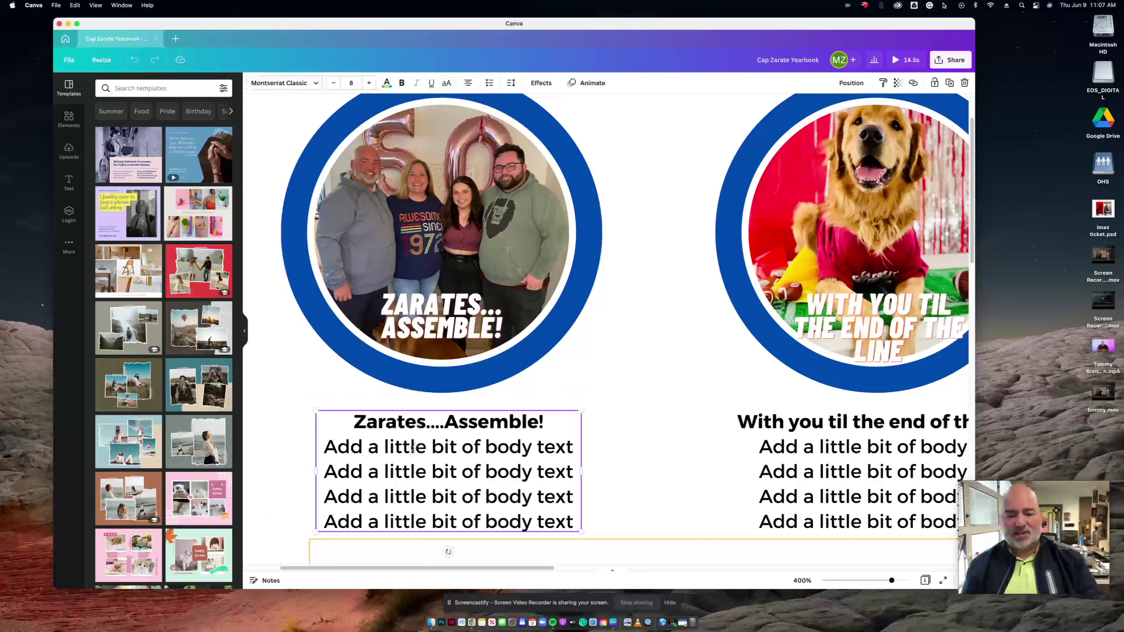
pyautogui.doubleClick(407, 424)
pyautogui.click(374, 423)
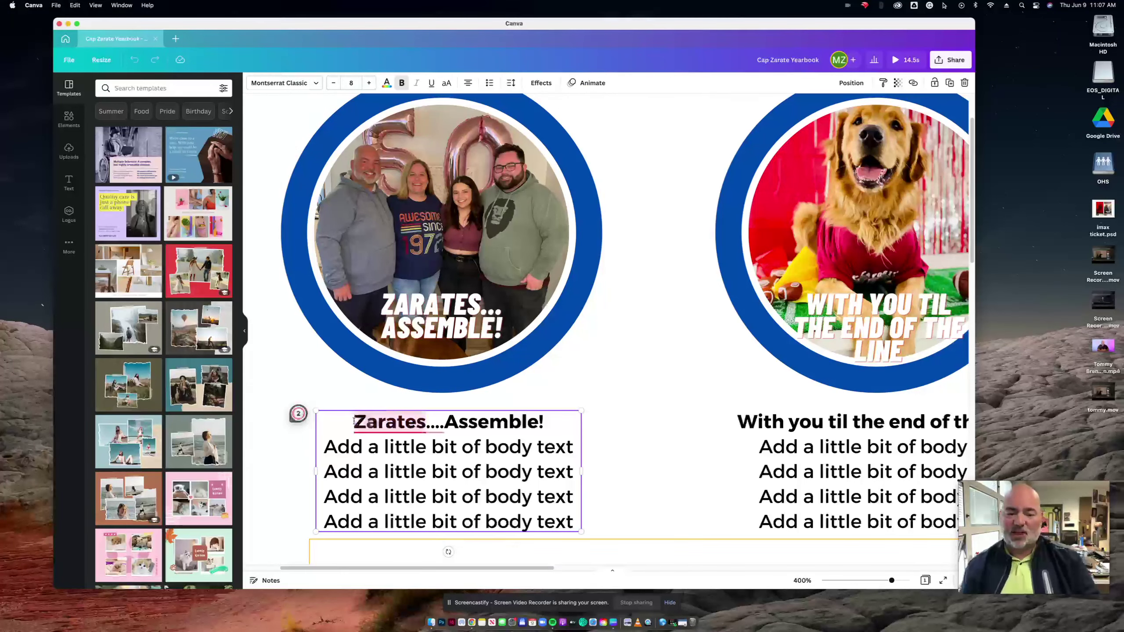
pyautogui.tripleClick(373, 421)
pyautogui.click(508, 470)
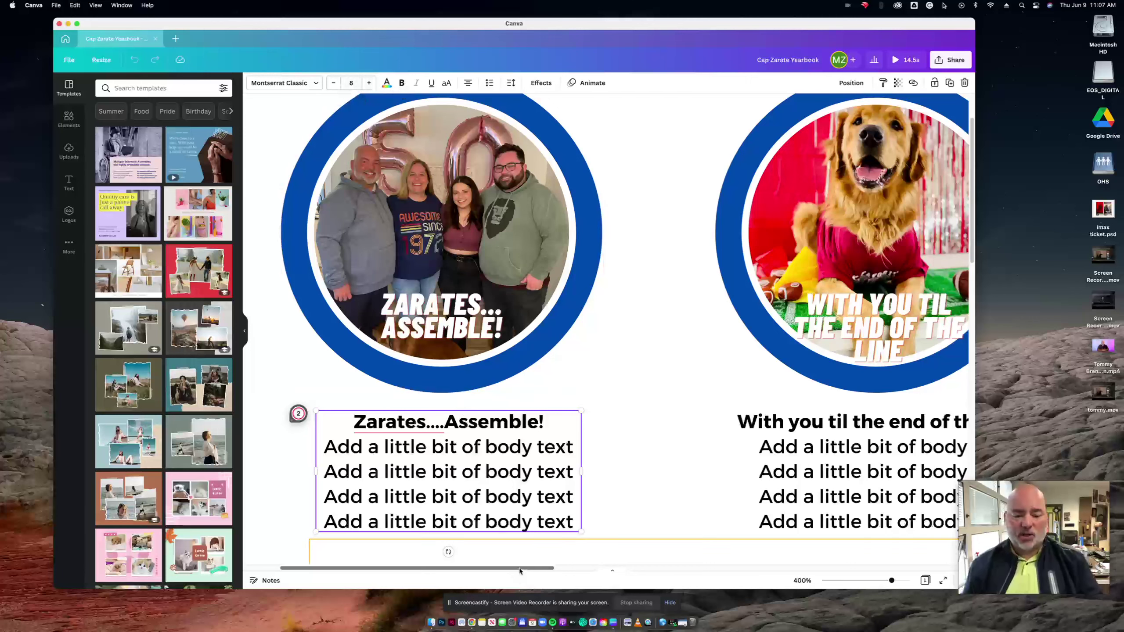
pyautogui.moveTo(517, 567); pyautogui.dragTo(651, 567)
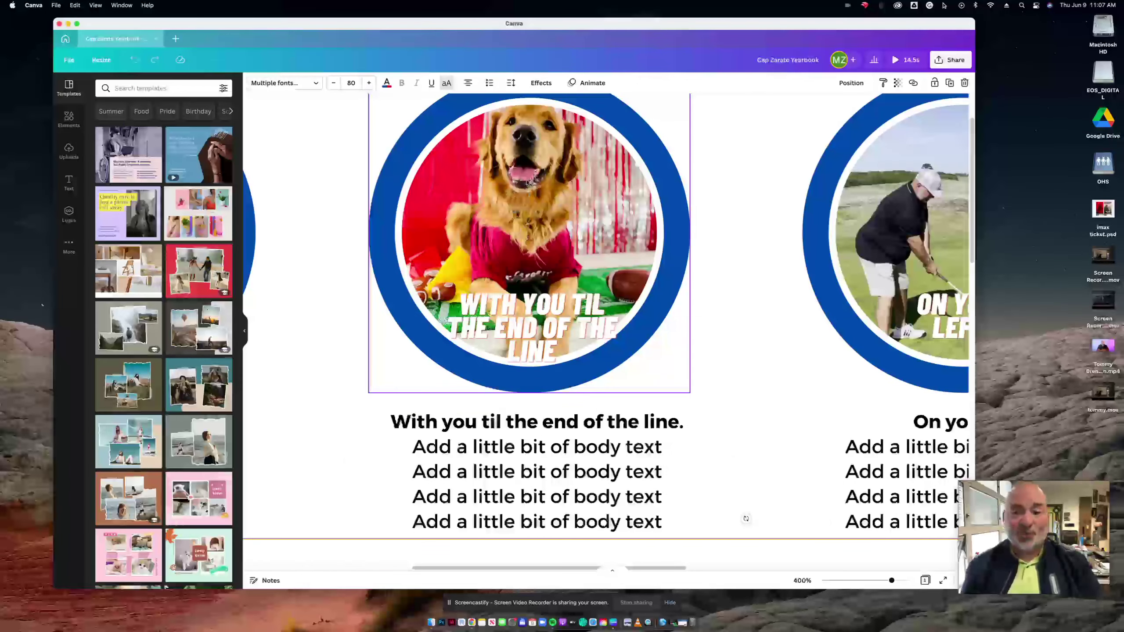
# - Move right along the top row, previewing the golfer video and the 'Scared of a little lightning?' video
pyautogui.click(529, 317)
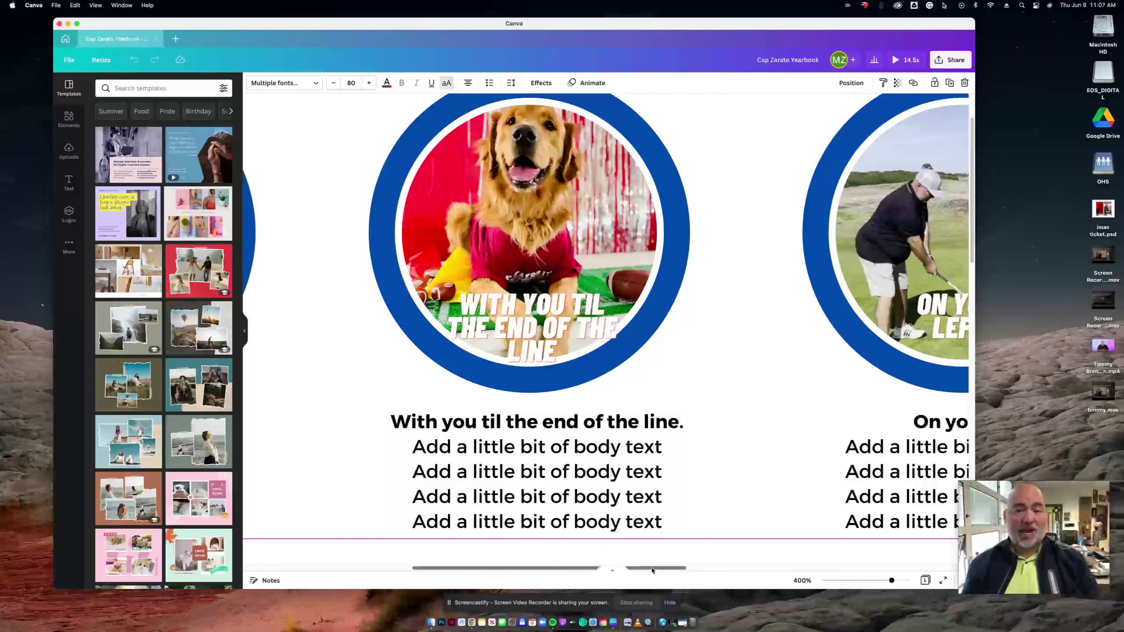
pyautogui.moveTo(652, 571); pyautogui.dragTo(802, 546)
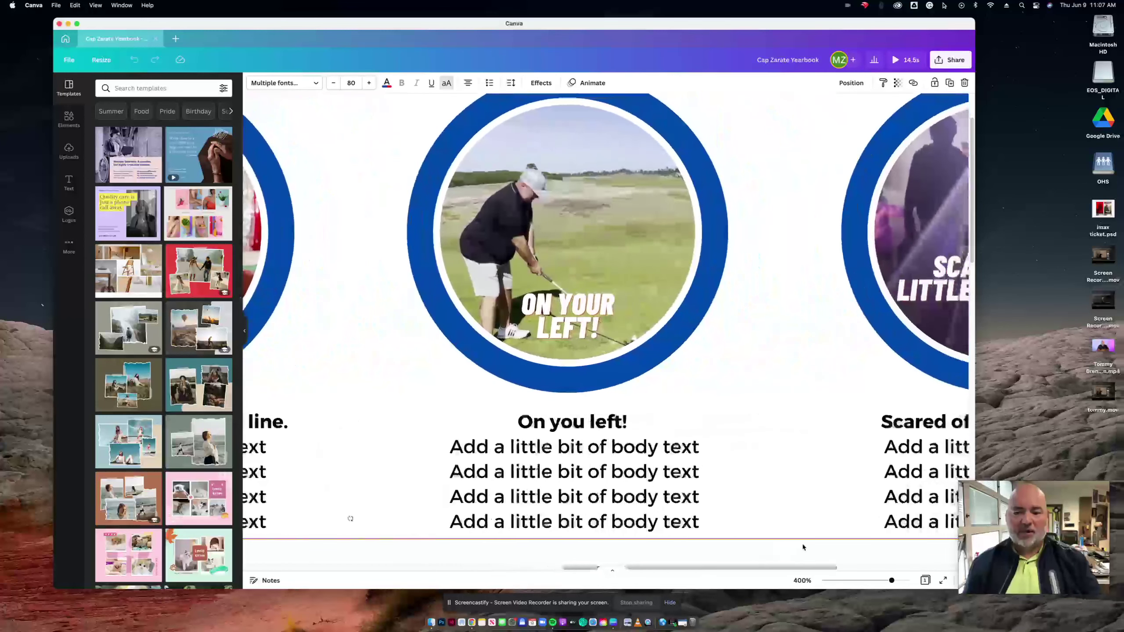
pyautogui.click(567, 233)
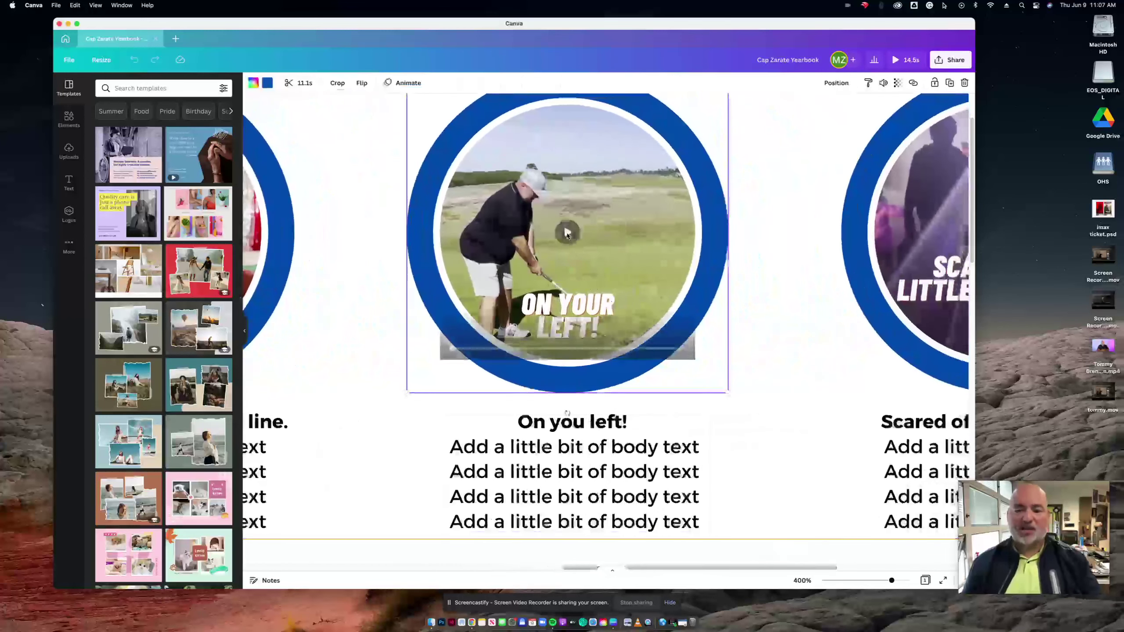
pyautogui.click(567, 233)
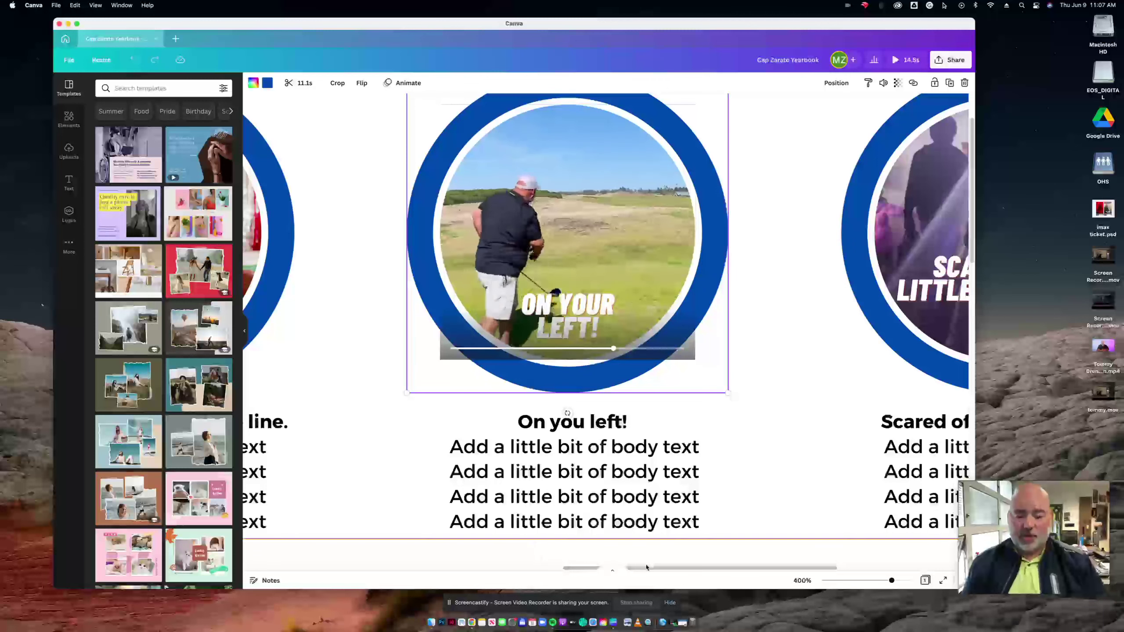
pyautogui.moveTo(646, 567); pyautogui.dragTo(789, 552)
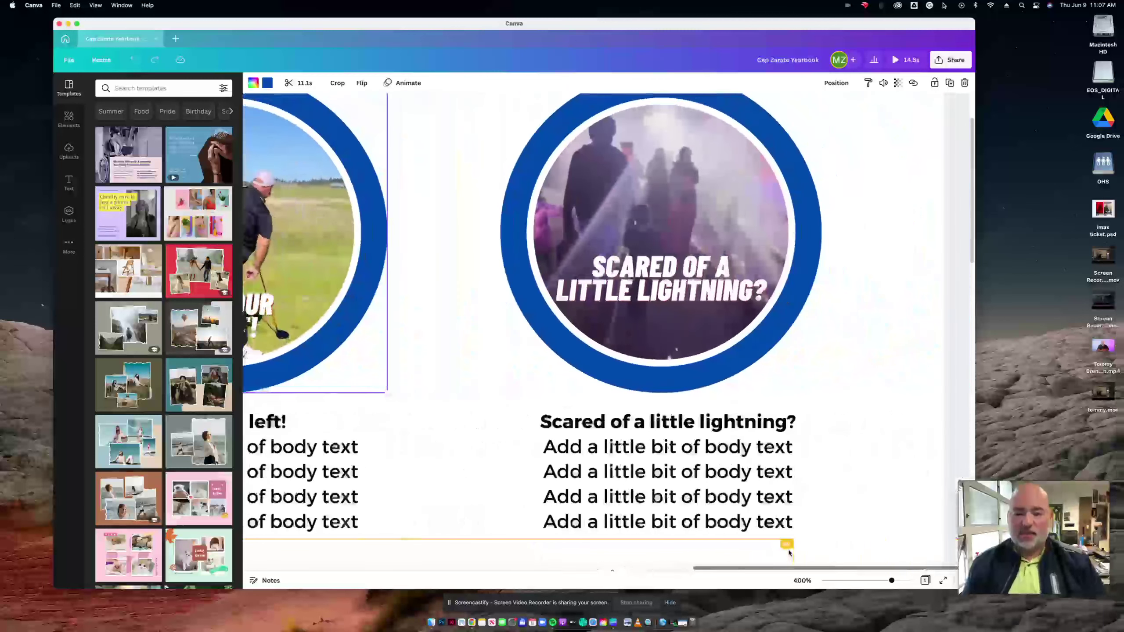
pyautogui.click(567, 236)
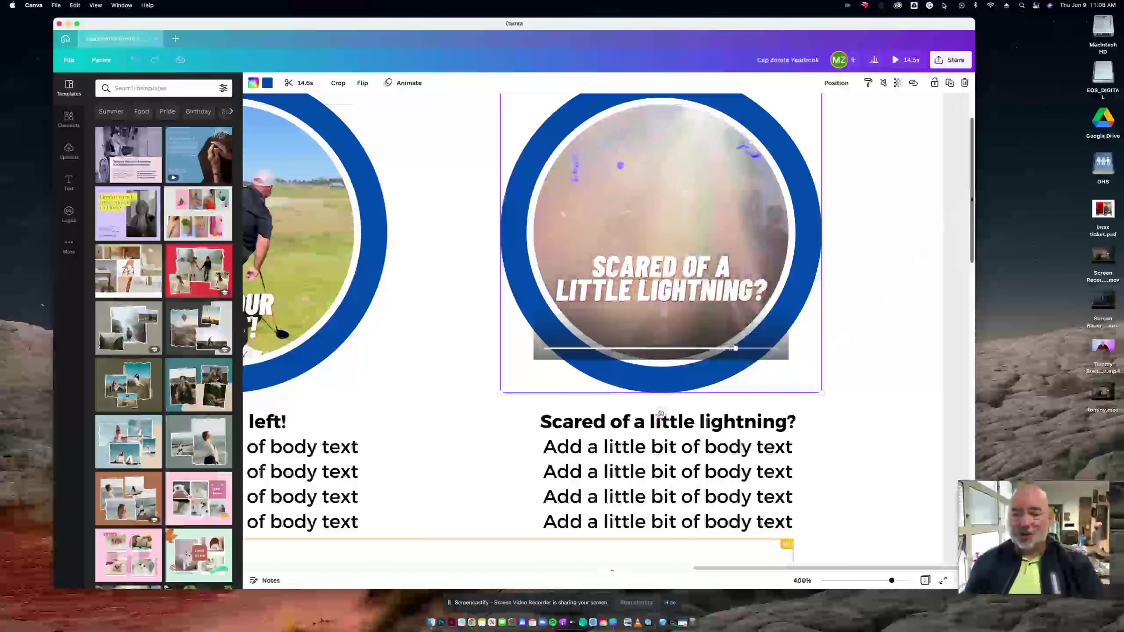
pyautogui.scroll(-5, 660, 413)
# - Move down to the bottom row, play the 'Language' golf video, then move left to the next circle
pyautogui.scroll(-5, 752, 413)
pyautogui.scroll(-5, 863, 412)
pyautogui.scroll(-3, 959, 412)
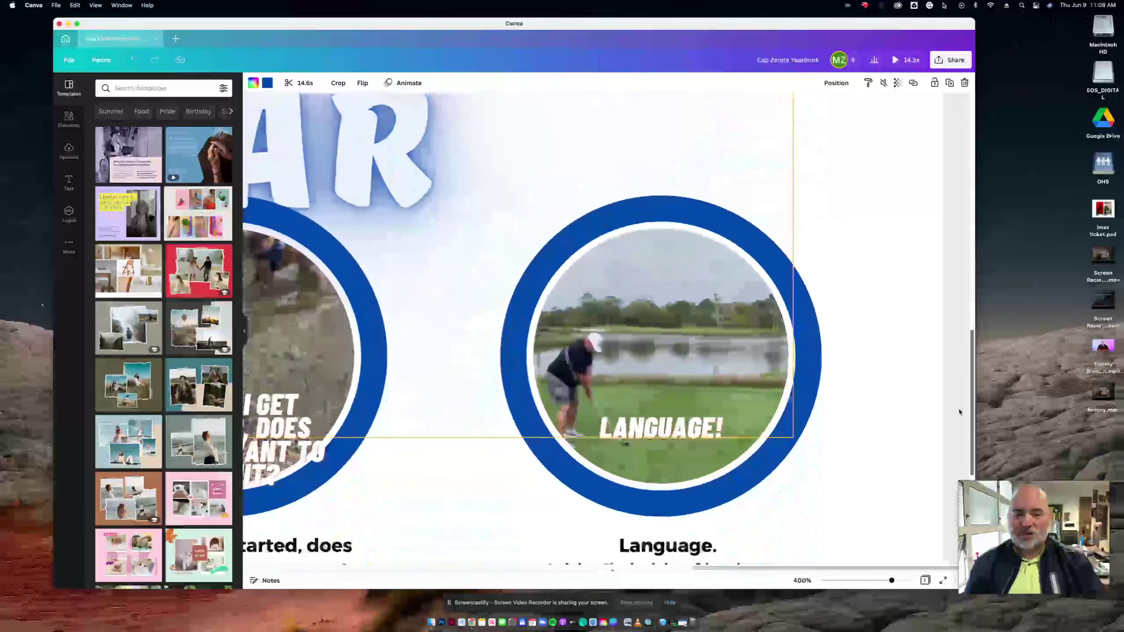
pyautogui.click(670, 427)
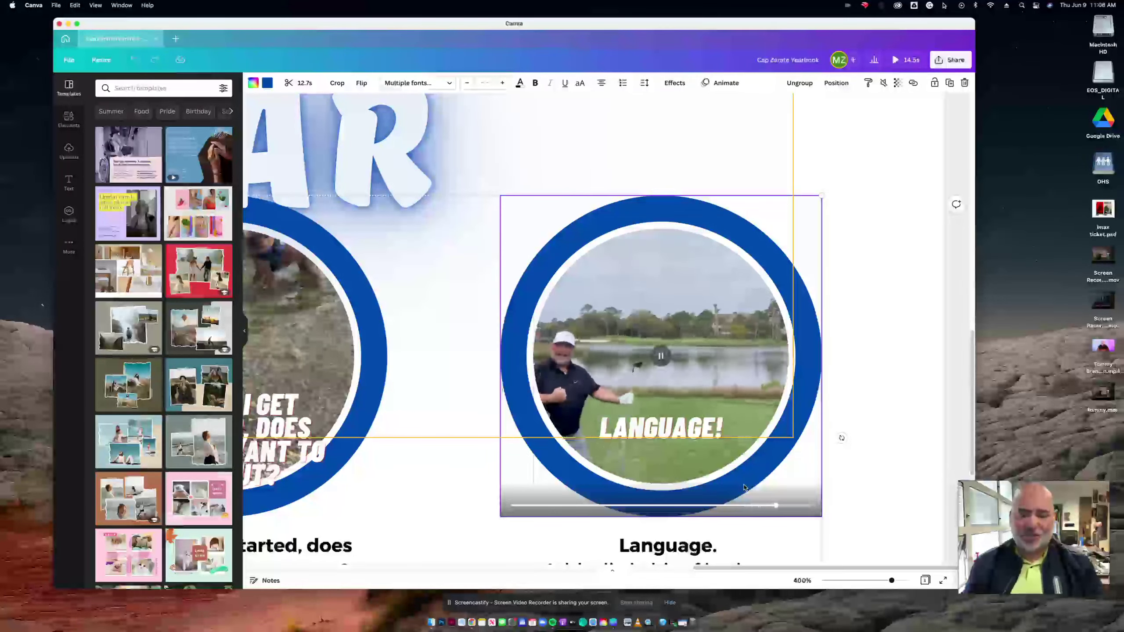
pyautogui.moveTo(786, 568); pyautogui.dragTo(716, 568)
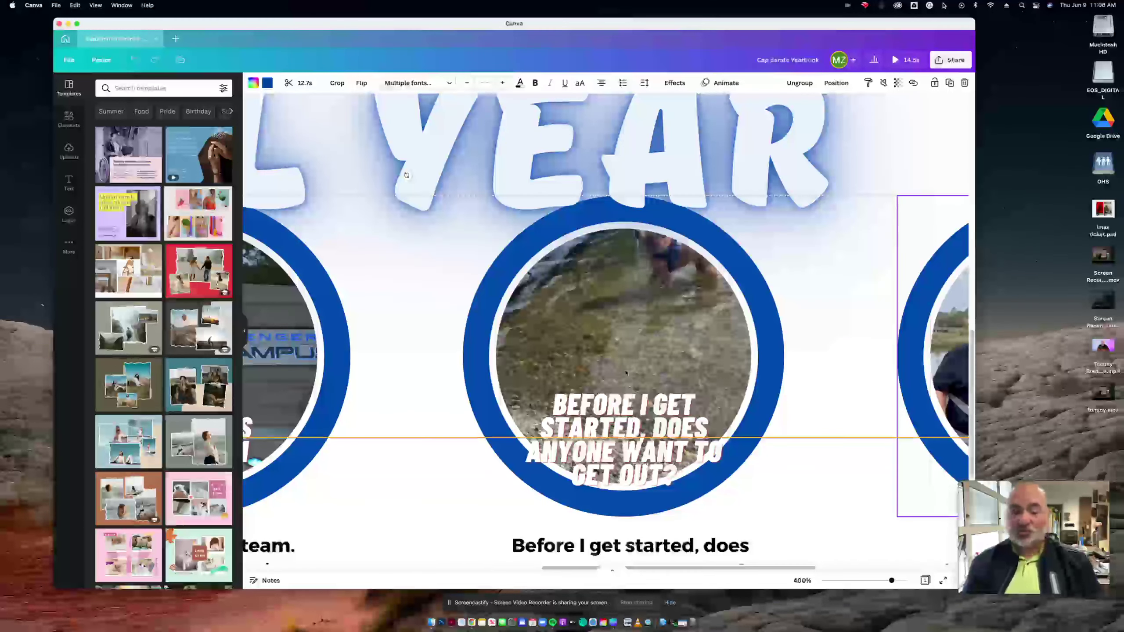
# - Select the title lettering and scroll right and down across the bottom row
pyautogui.click(623, 335)
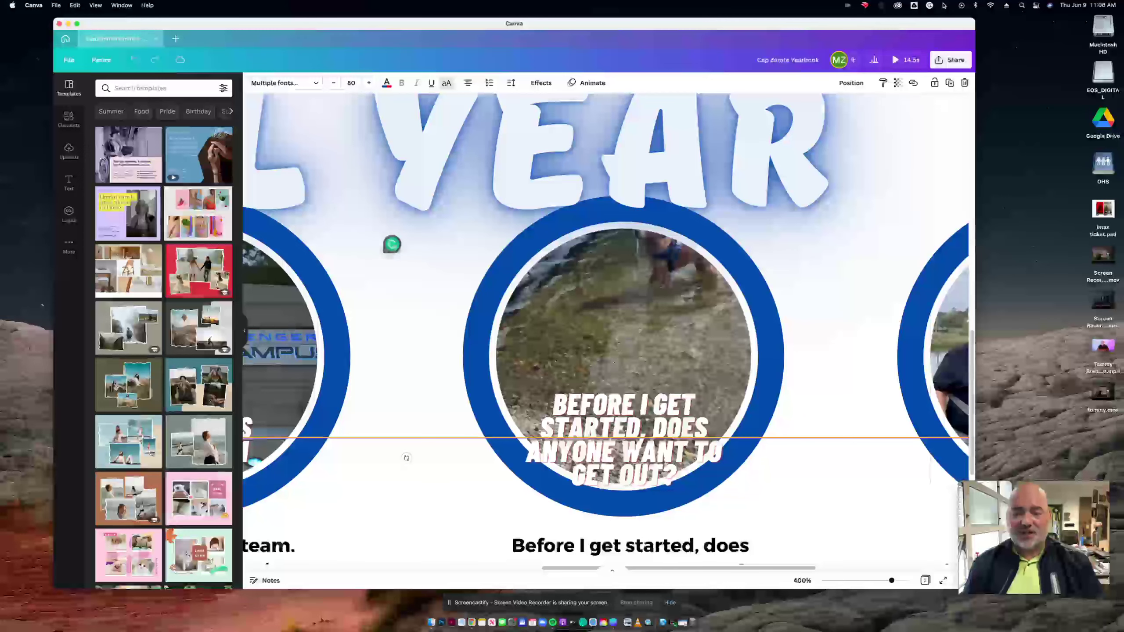
pyautogui.scroll(10, 587, 402)
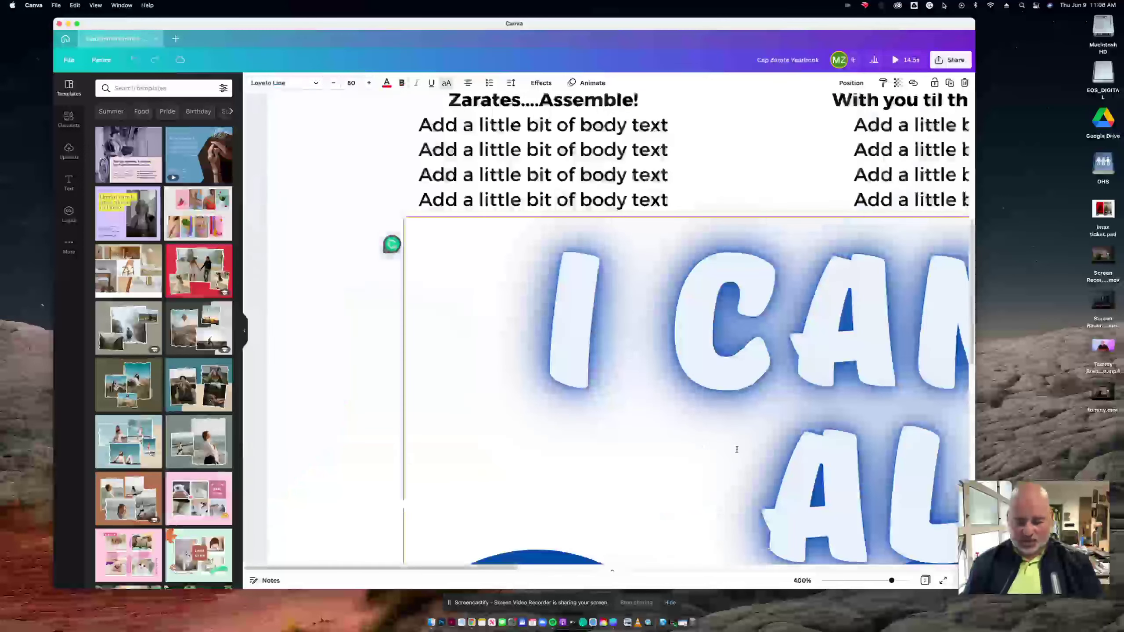
pyautogui.hscroll(4, 551, 563)
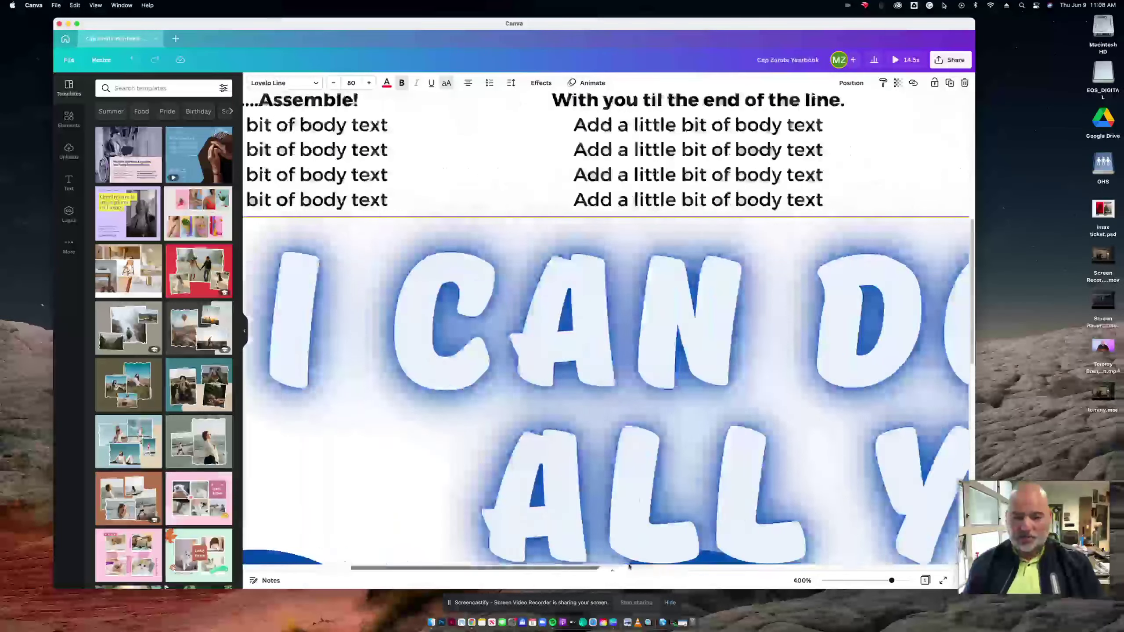
pyautogui.hscroll(4, 551, 563)
pyautogui.hscroll(4, 620, 510)
pyautogui.scroll(-2, 708, 459)
pyautogui.scroll(-4, 619, 442)
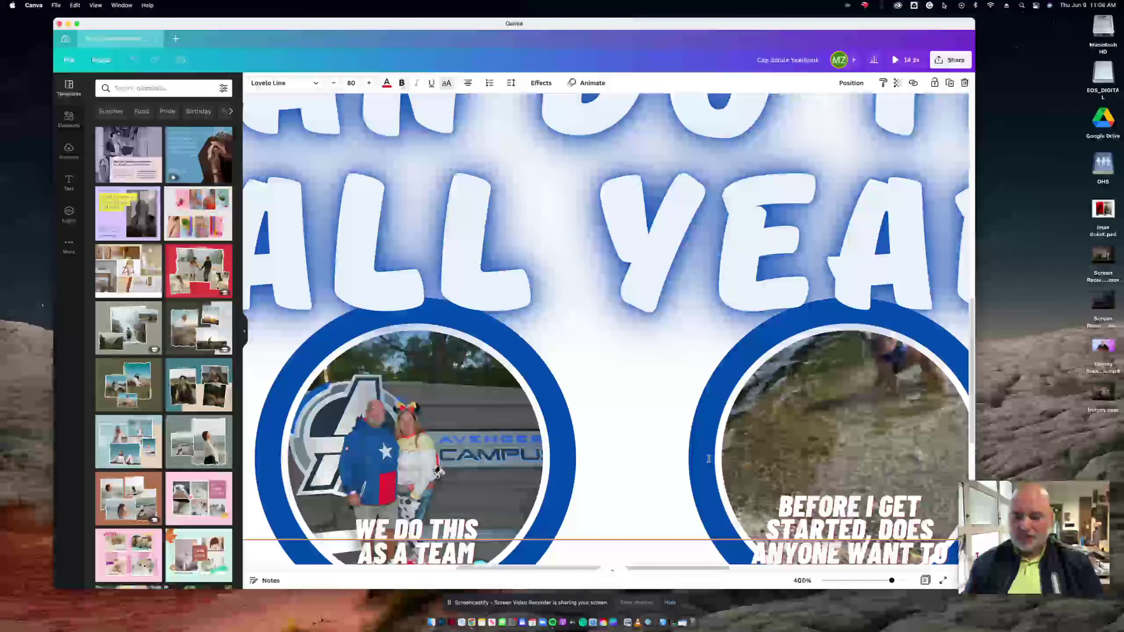
pyautogui.scroll(-3, 531, 430)
# - Inspect the 'Before I get started' caption and 'ALL YEAR' title, then scroll left to 'Just a kid from Oly.'
pyautogui.click(811, 517)
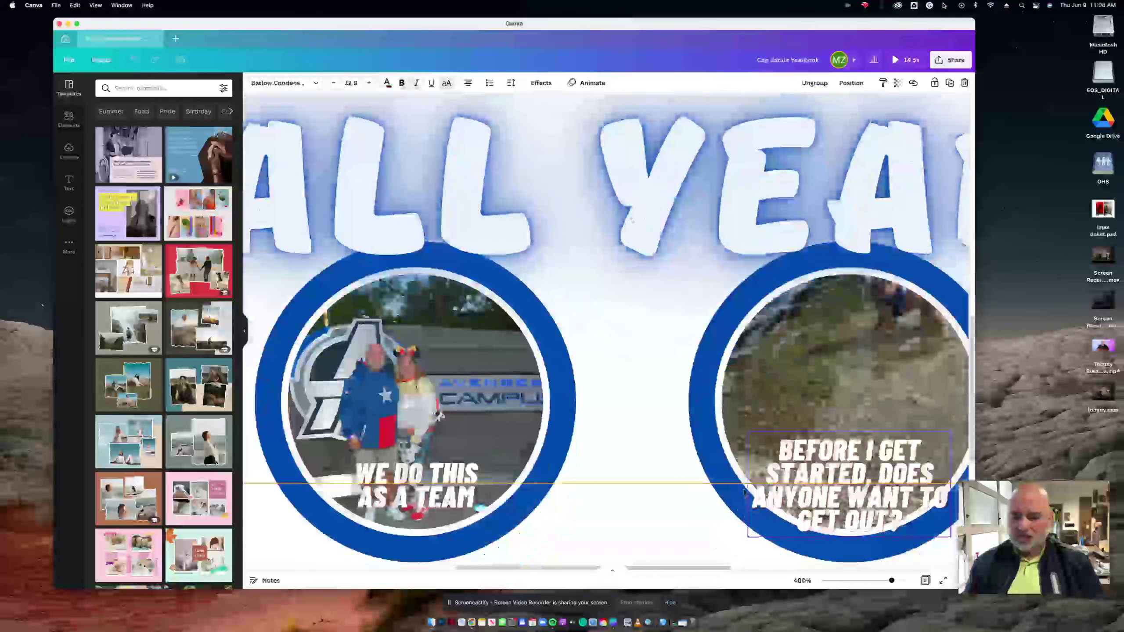
pyautogui.click(742, 433)
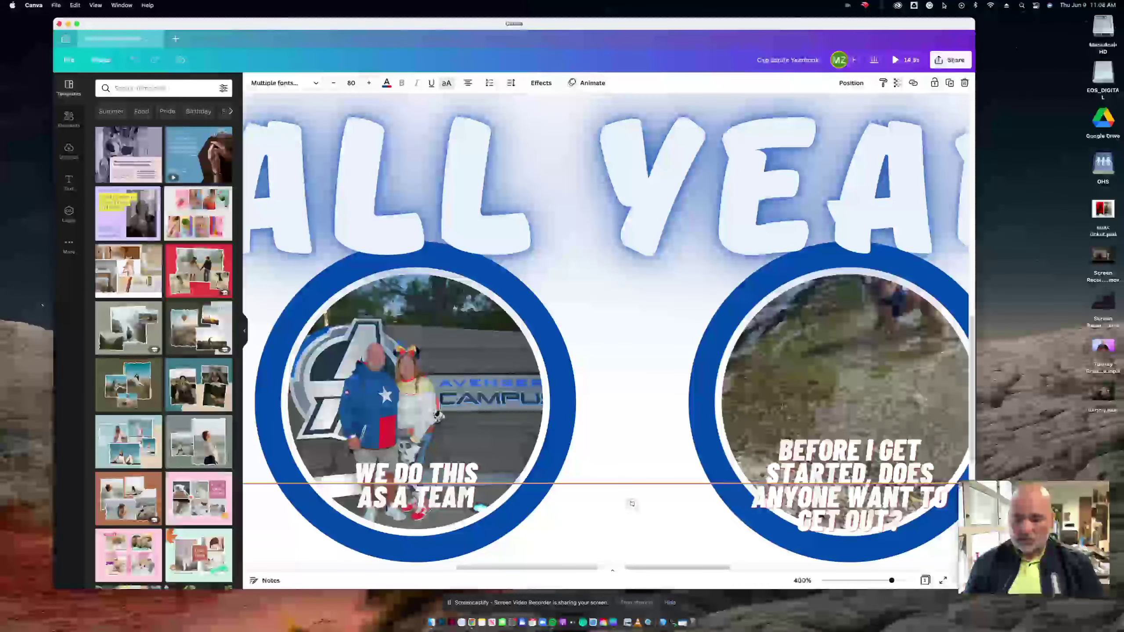
pyautogui.click(631, 219)
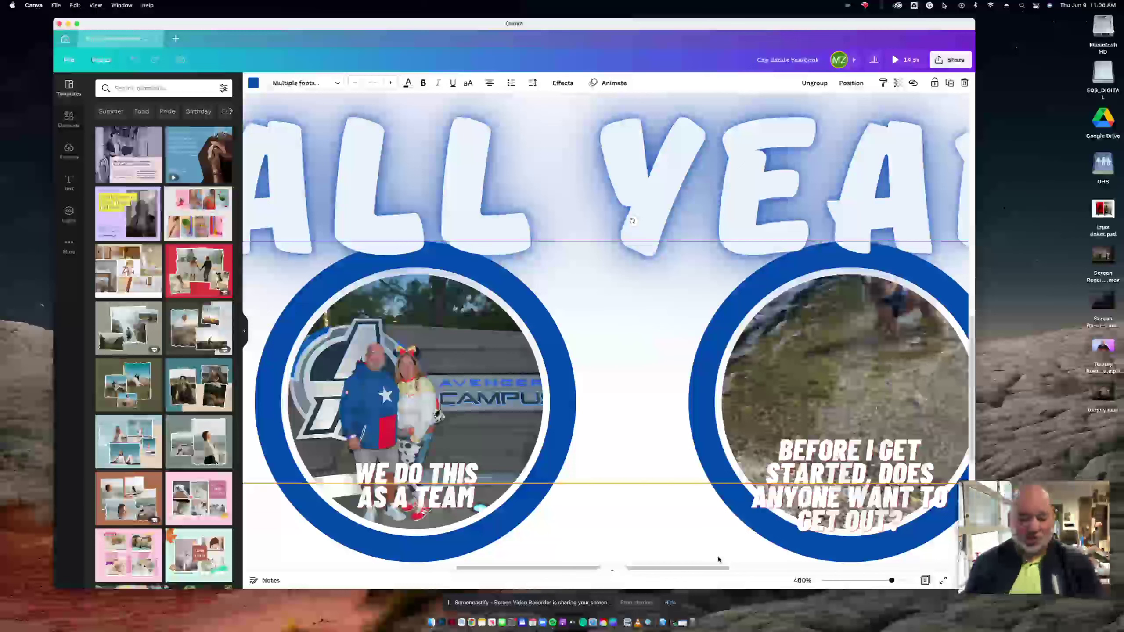
pyautogui.moveTo(706, 572); pyautogui.dragTo(638, 572)
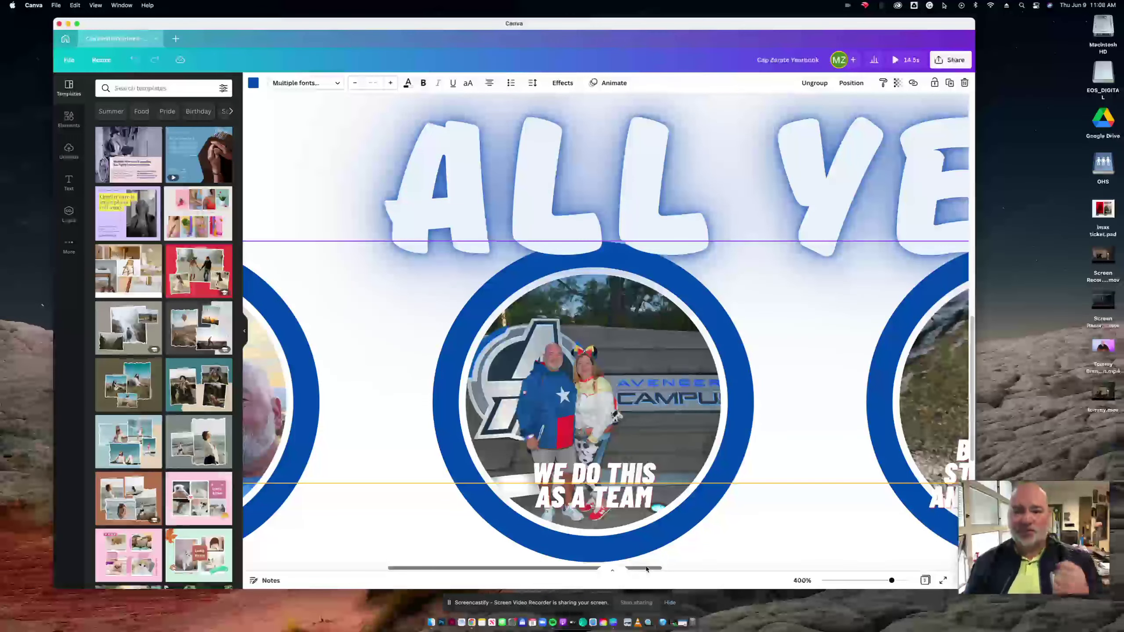
pyautogui.hscroll(-1, 645, 569)
pyautogui.moveTo(646, 569); pyautogui.dragTo(533, 562)
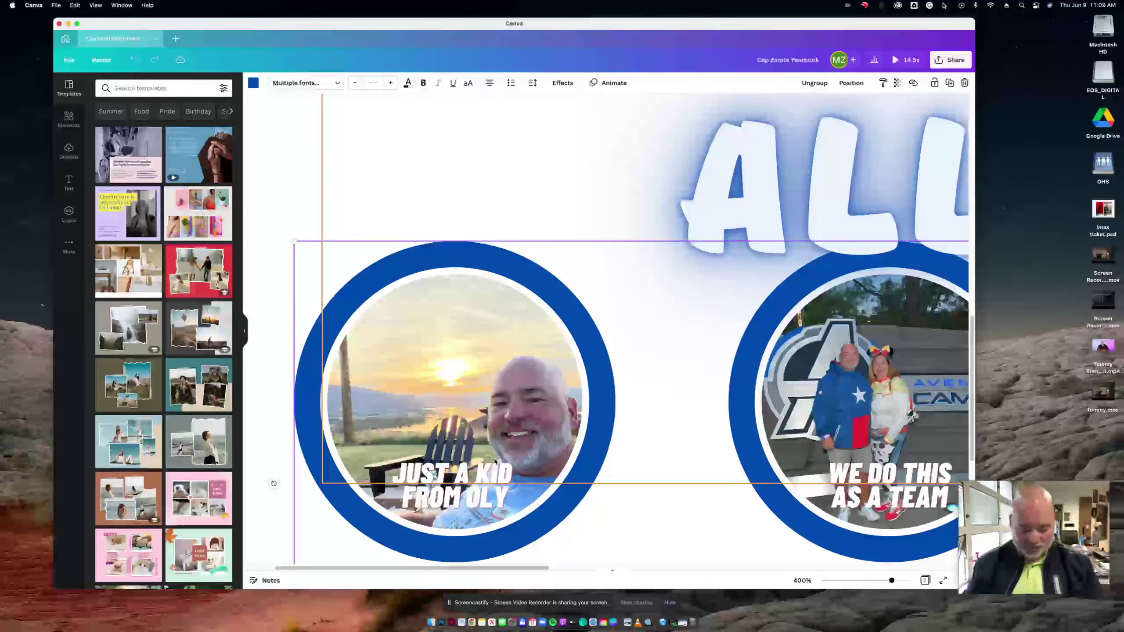
# - Zoom out to 150% and centre the 'I CAN DO THIS ALL YEAR' title over the bottom circles
pyautogui.scroll(-5, 495, 460)
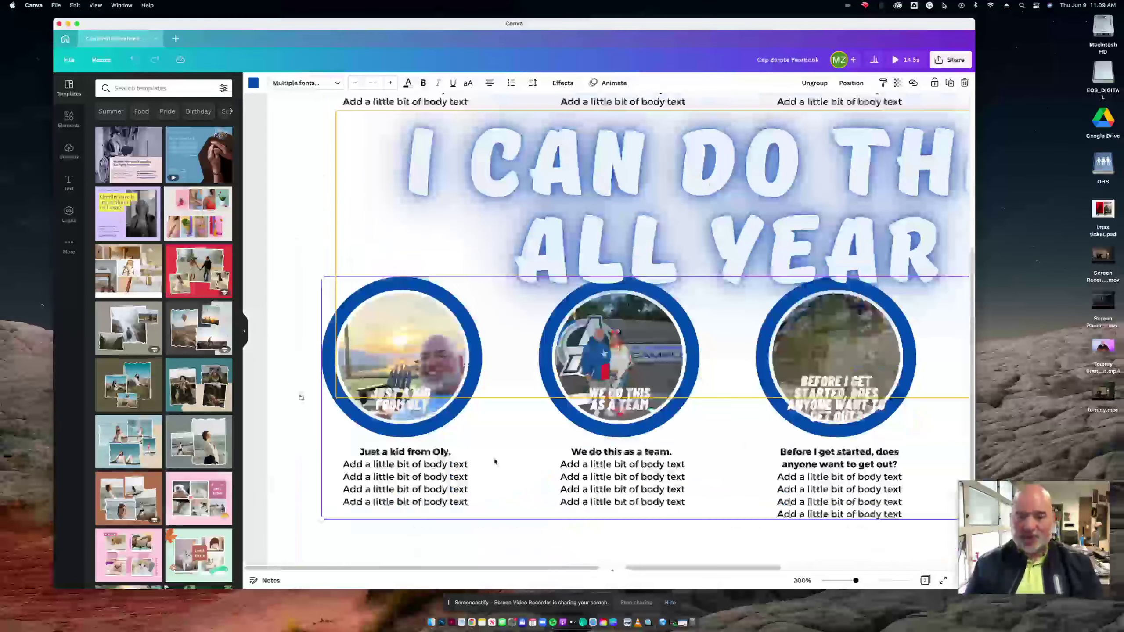
pyautogui.scroll(-2, 494, 461)
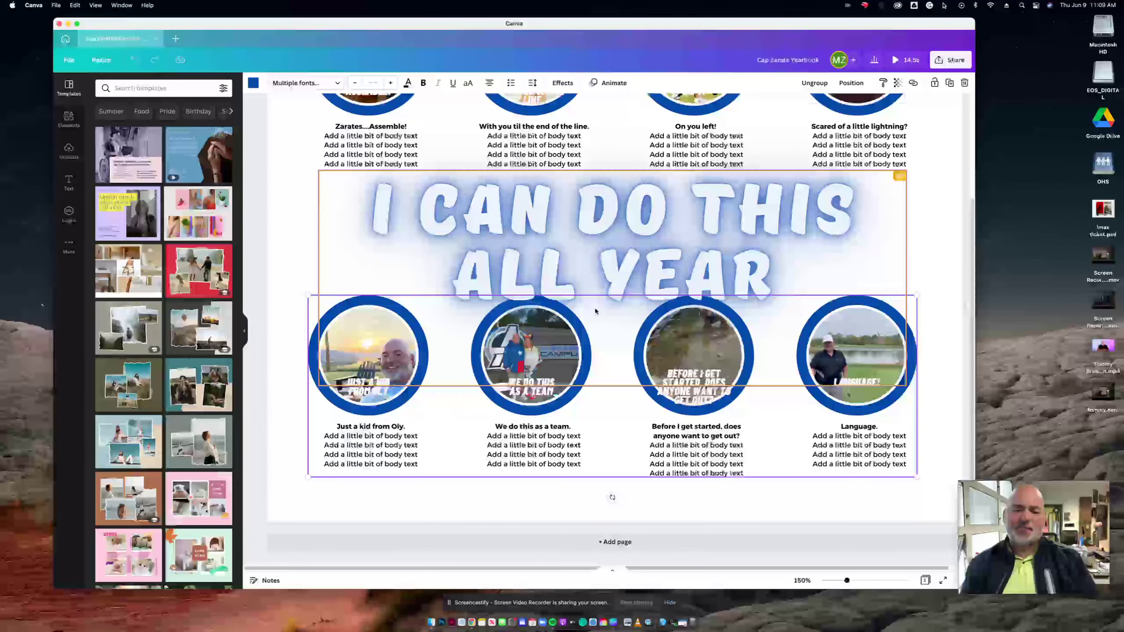
pyautogui.click(344, 240)
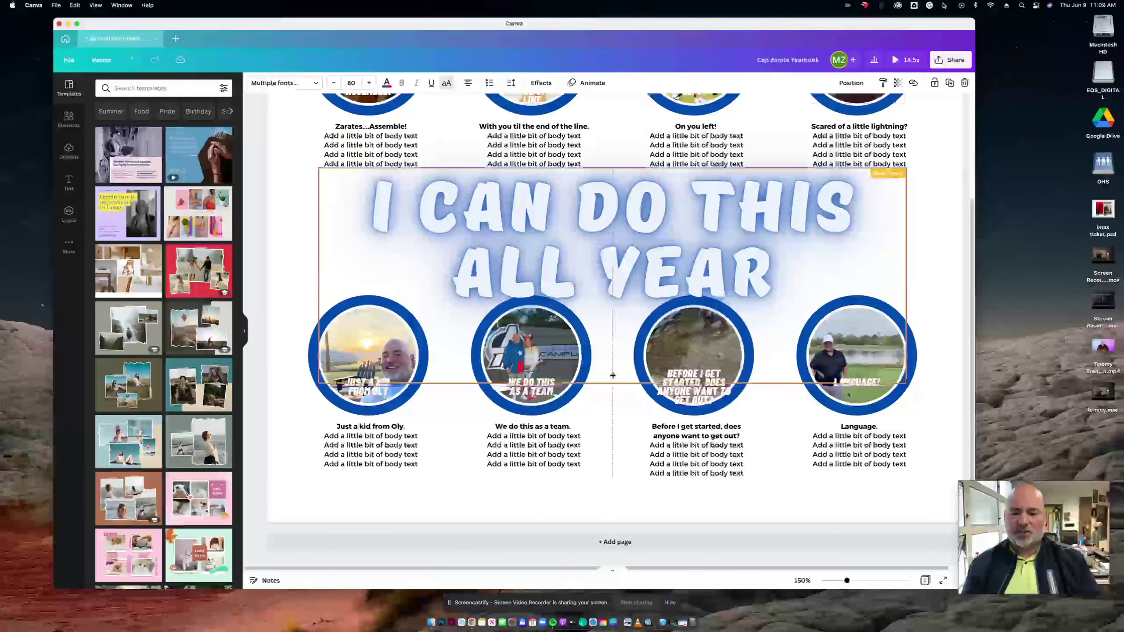
pyautogui.moveTo(613, 384); pyautogui.dragTo(613, 384)
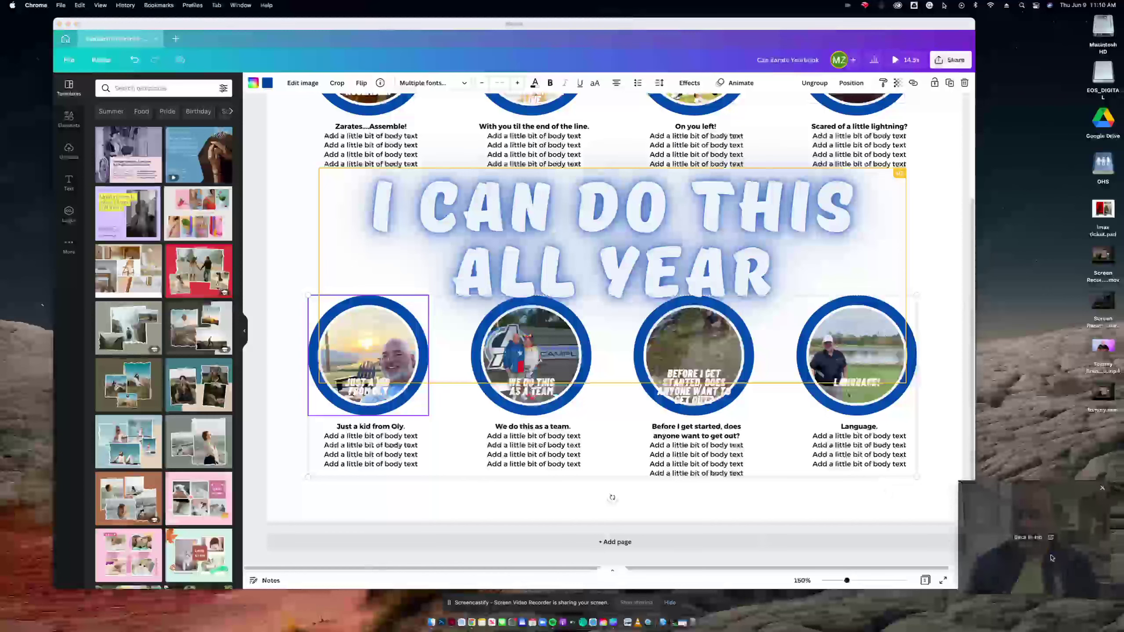
pyautogui.click(1036, 536)
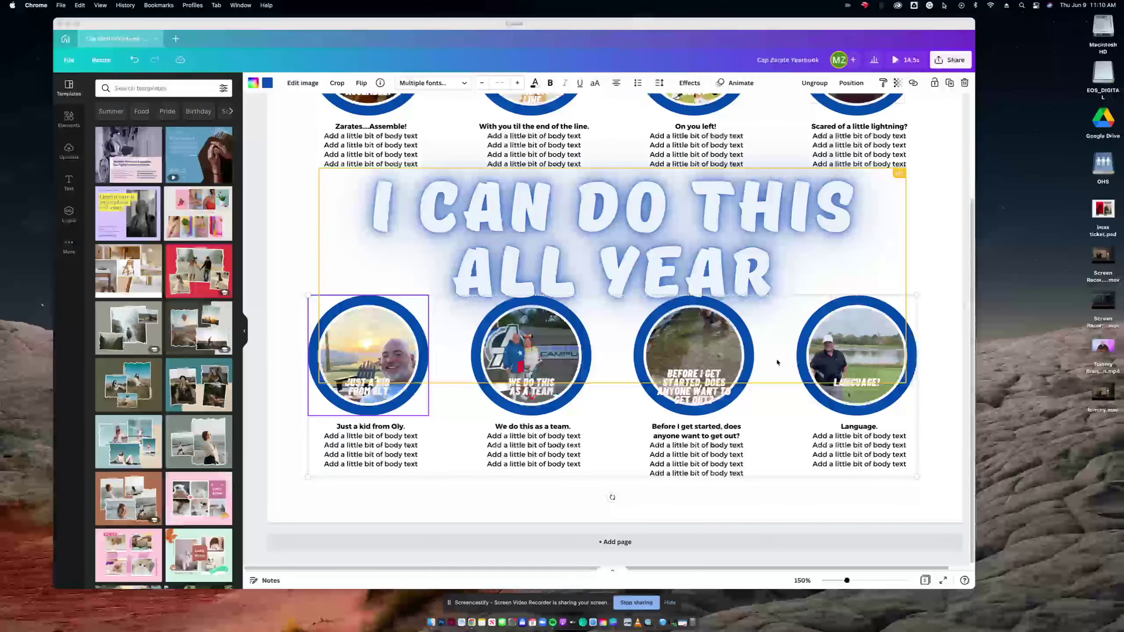